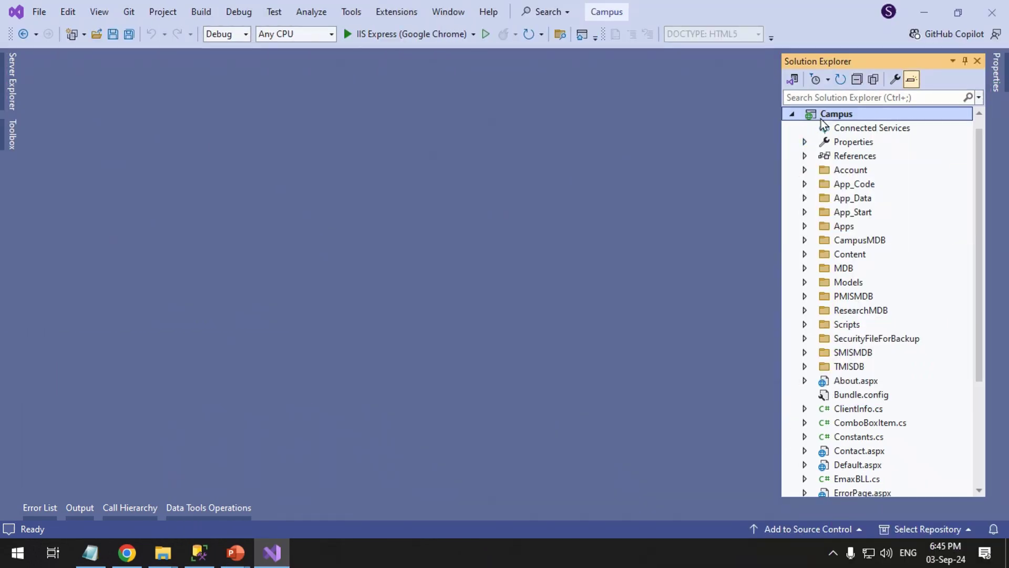
Open Manage NuGet Packages for the Campus project from Solution Explorer
right_click(826, 118)
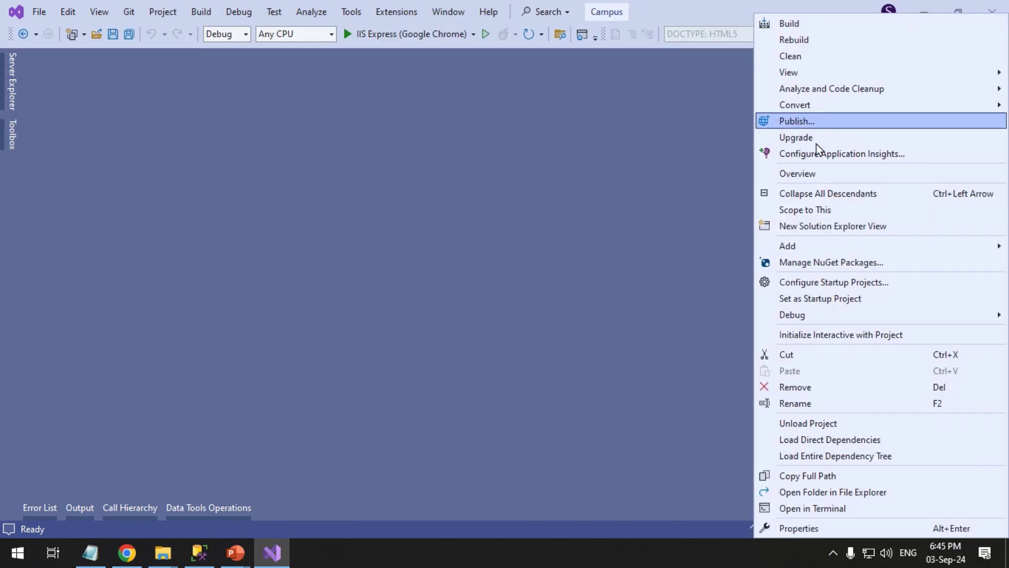
click(812, 264)
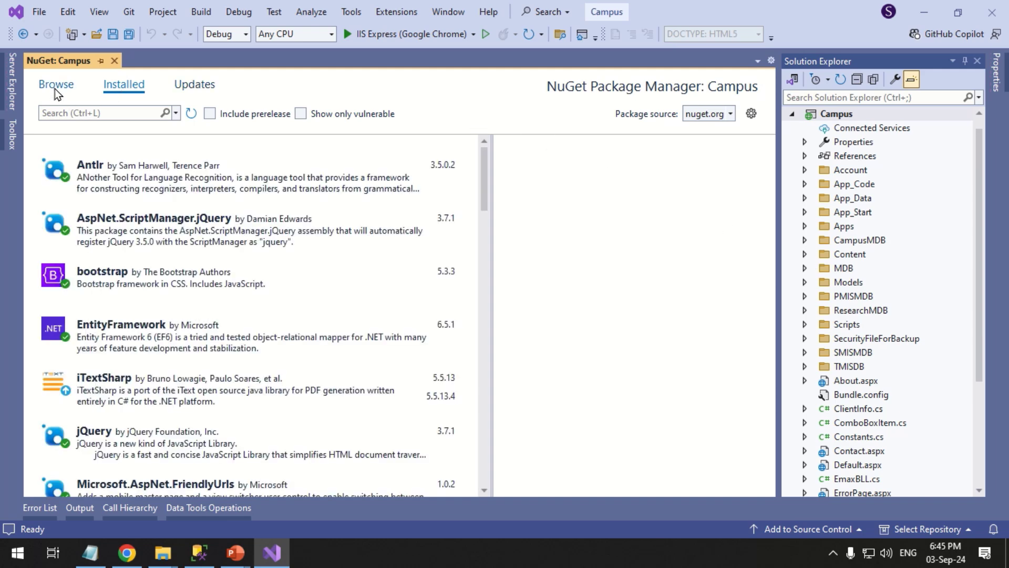
Update Microsoft.AspNet.Identity.EntityFramework from 2.2.1 to 2.2.4 and accept its license
click(190, 88)
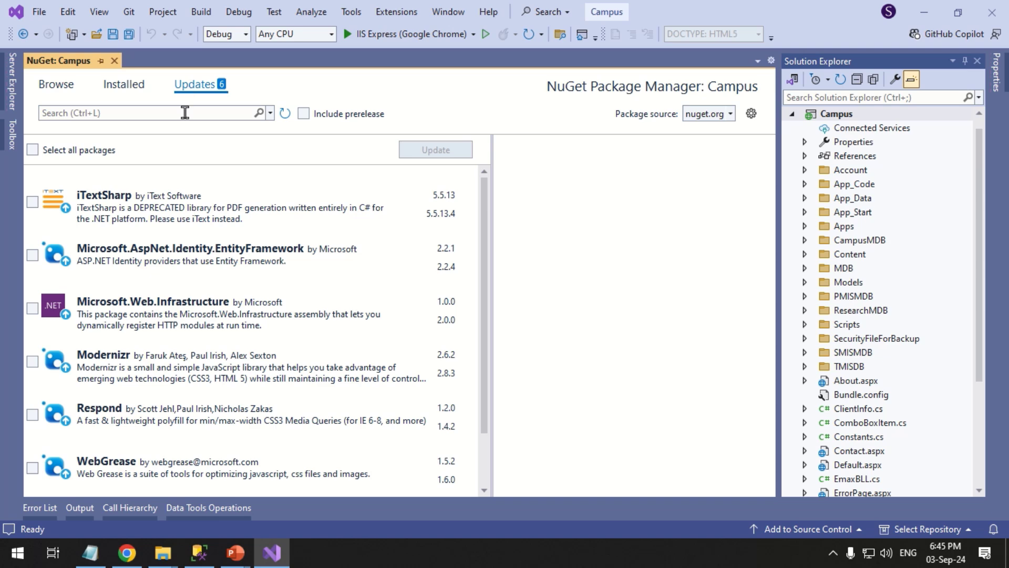
mouse_move(221, 252)
click(226, 260)
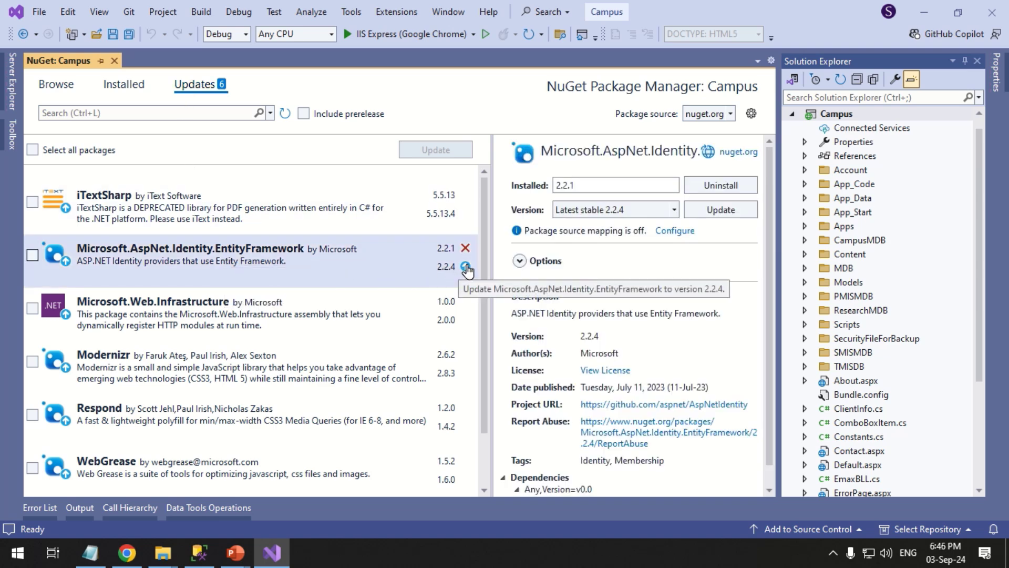
click(719, 210)
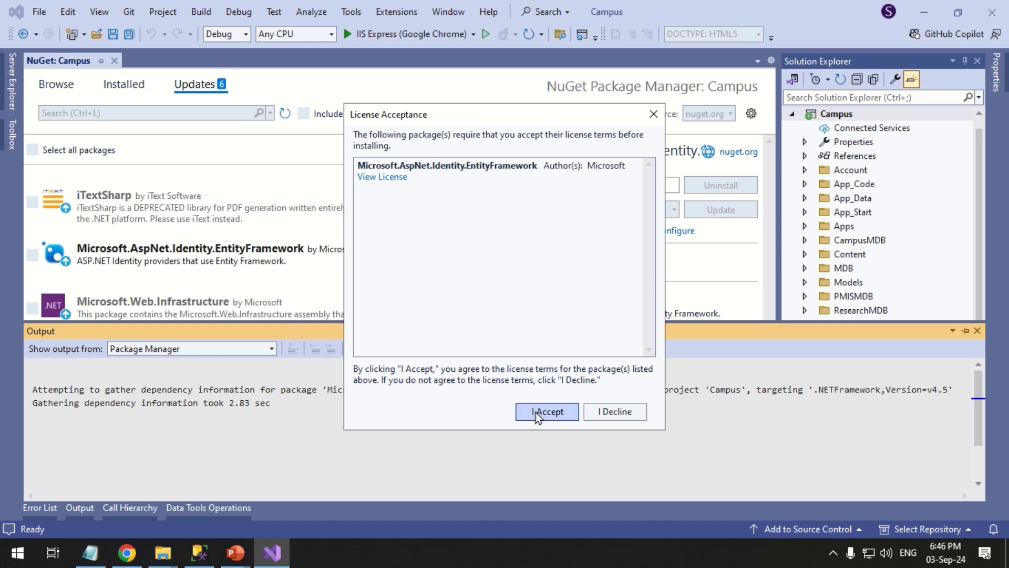
click(546, 411)
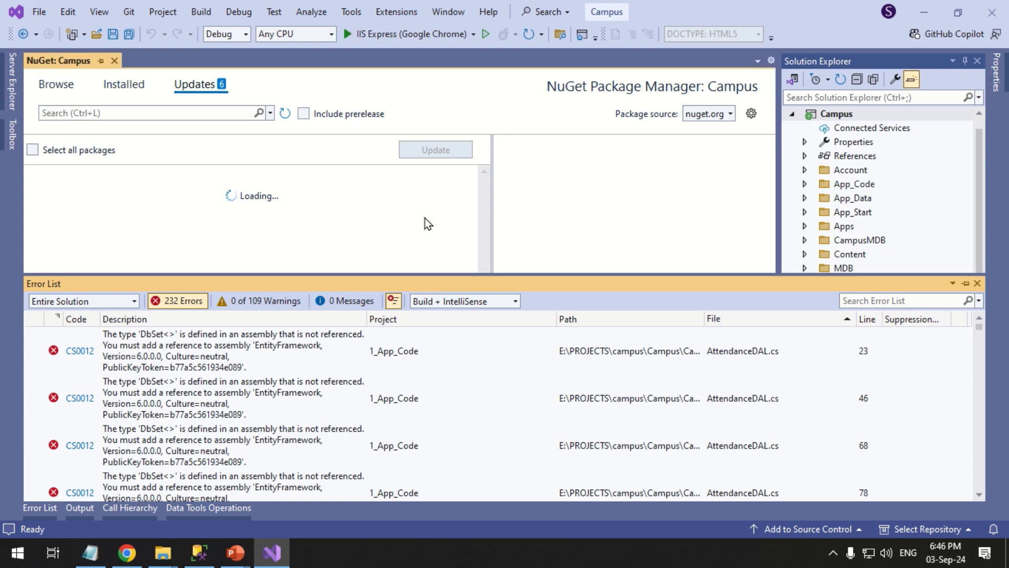
Hide the Error List auto-hide panel over the editor
click(426, 223)
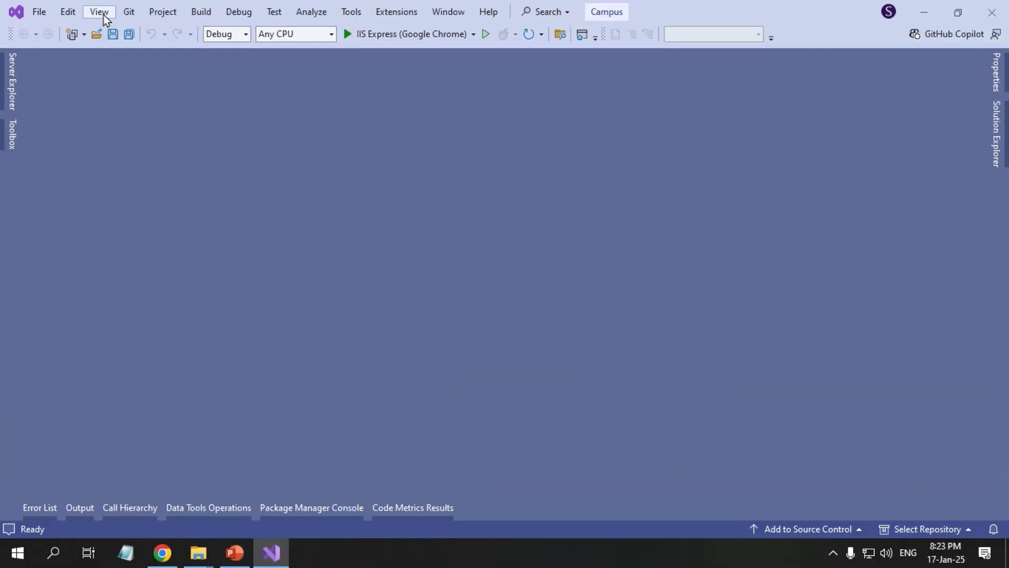
Show the Package Manager Console via View > Other Windows
click(99, 12)
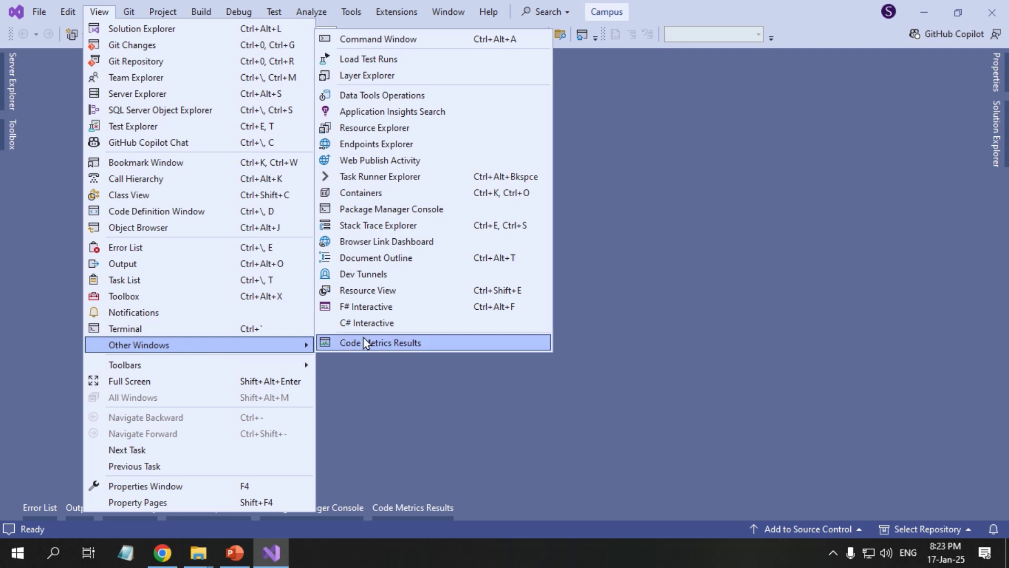
mouse_move(138, 345)
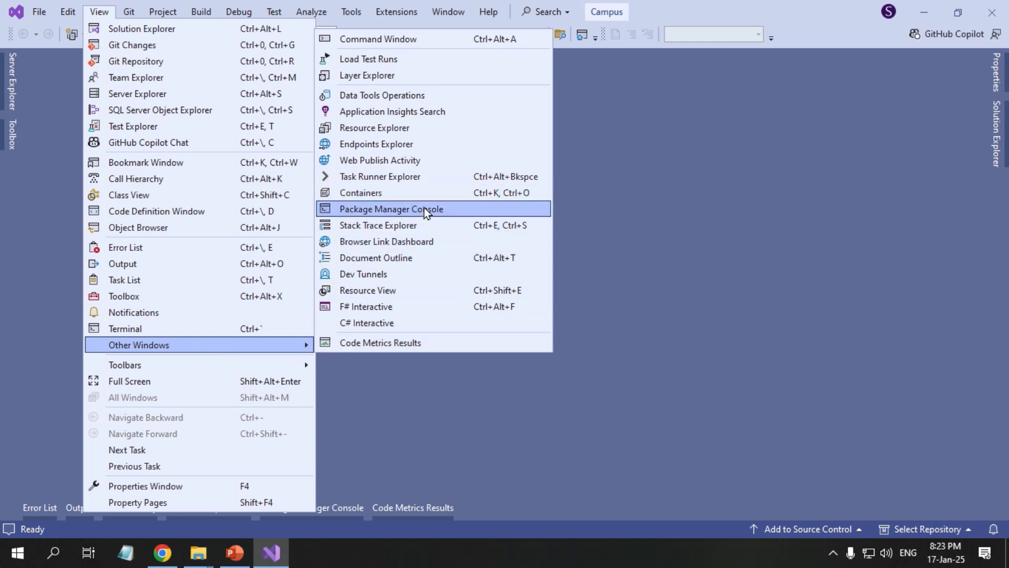
click(458, 211)
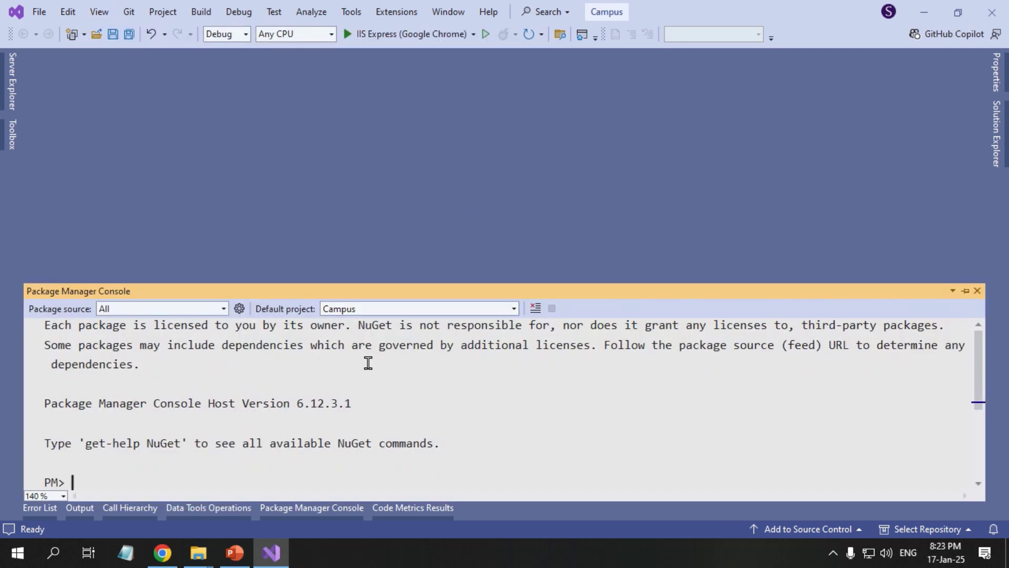